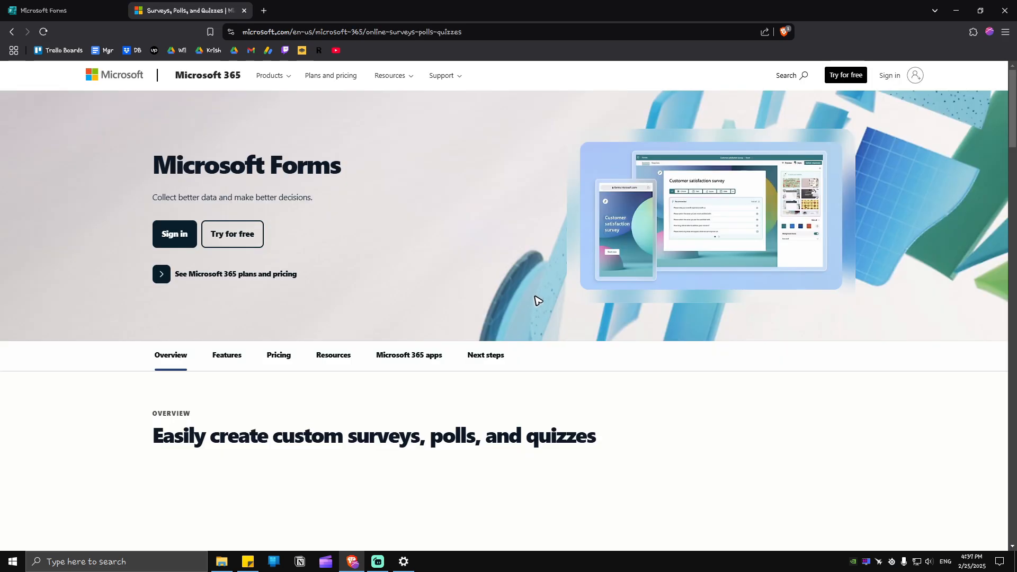
# Step: Sign in to Microsoft Forms and reach the Forms start page
pyautogui.click(915, 77)
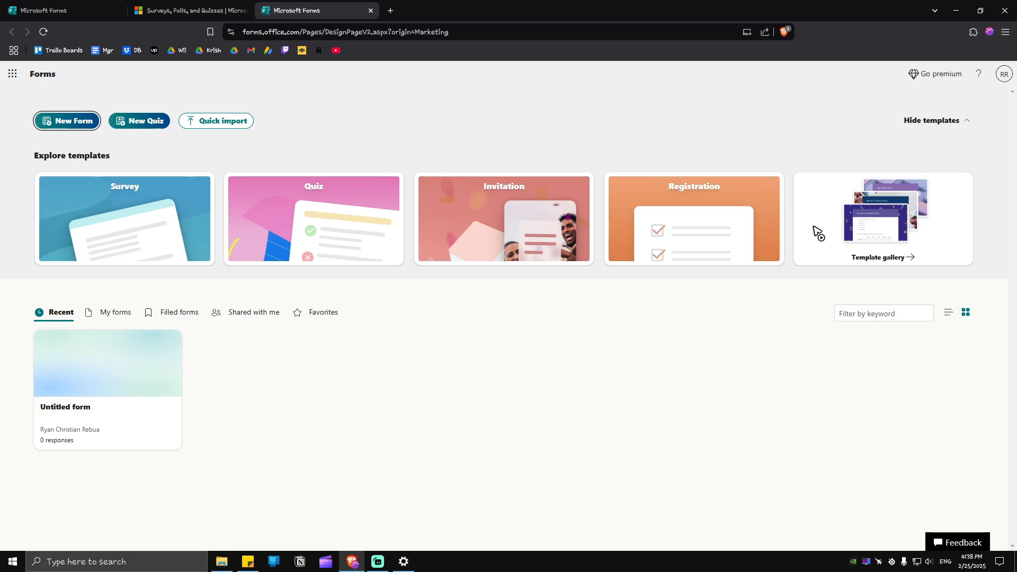
# Step: Start a new form from the Survey template and title it 'Survey Sample'
pyautogui.click(153, 213)
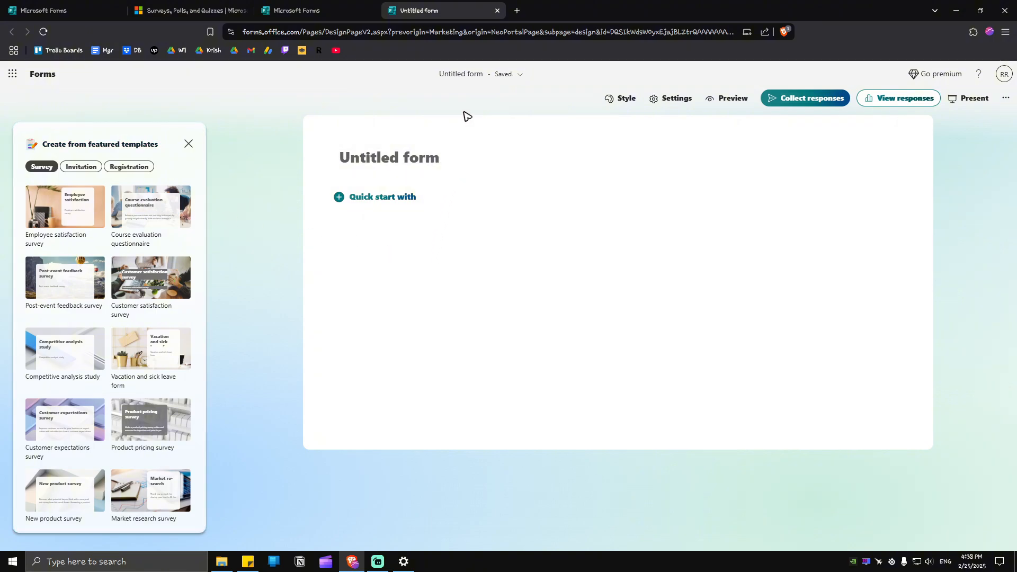
pyautogui.click(391, 157)
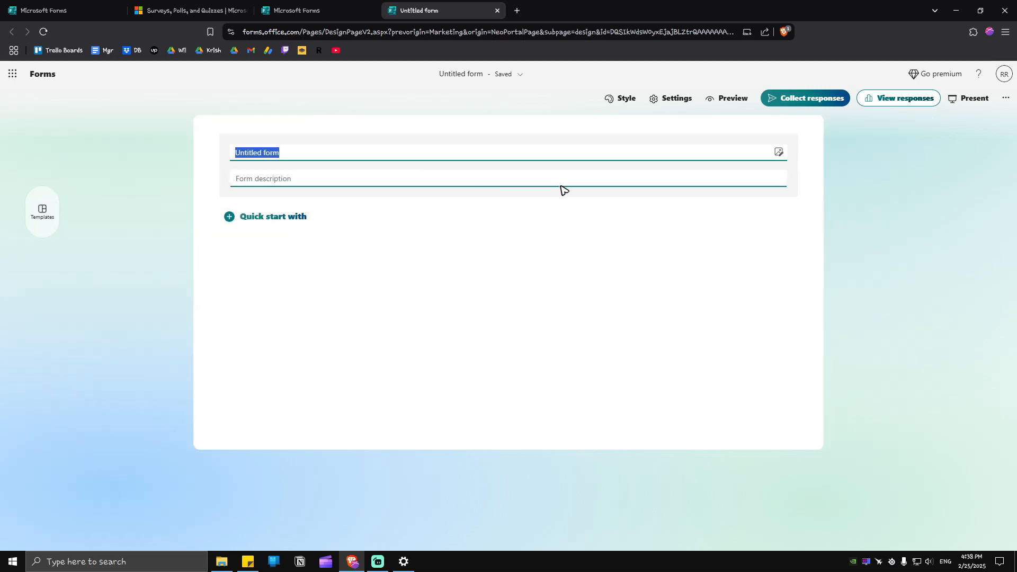
pyautogui.write('Survey Sm')
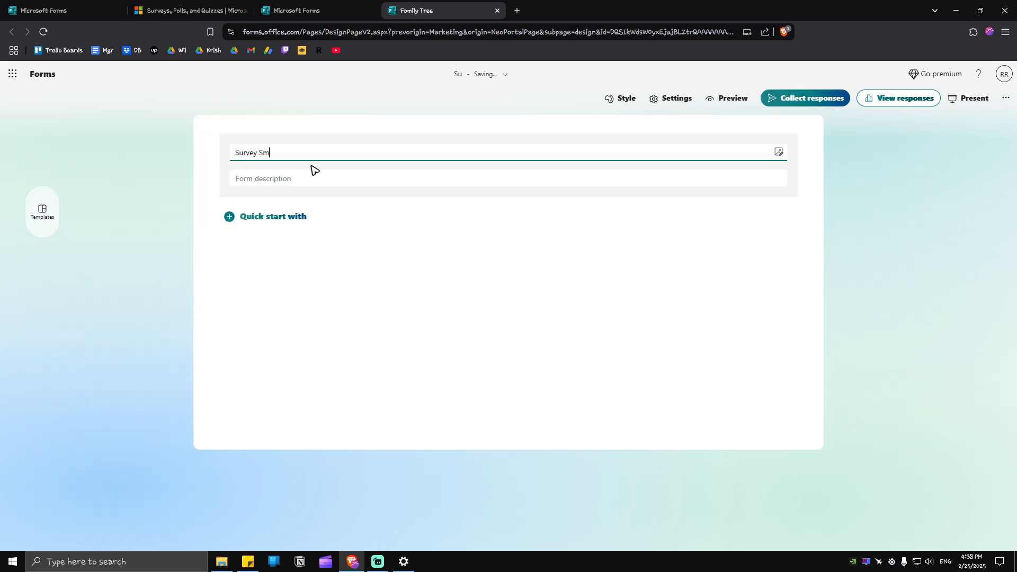
pyautogui.write('aple')
pyautogui.click(516, 282)
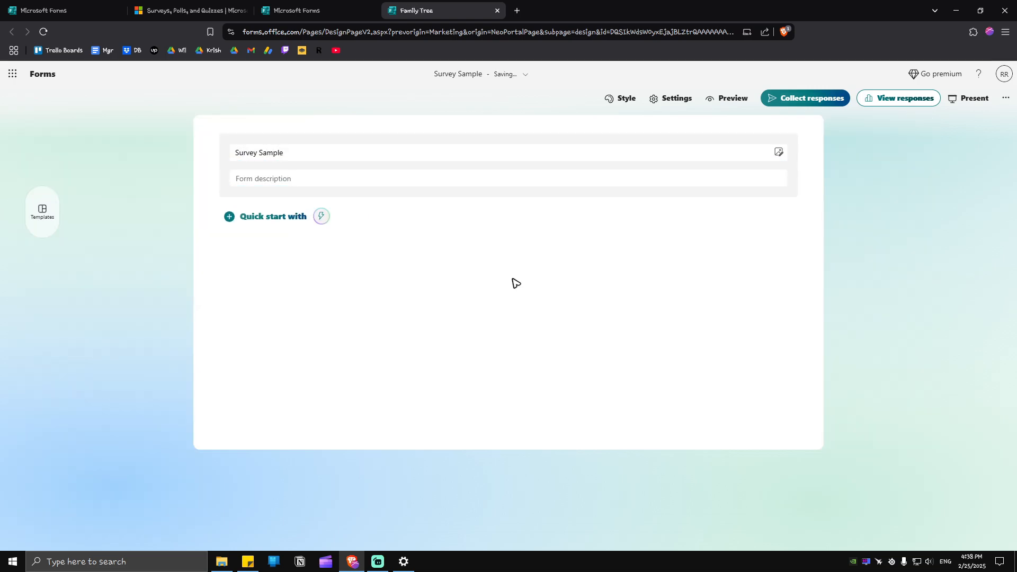
# Step: Add the form description 'Form description sample'
pyautogui.click(340, 182)
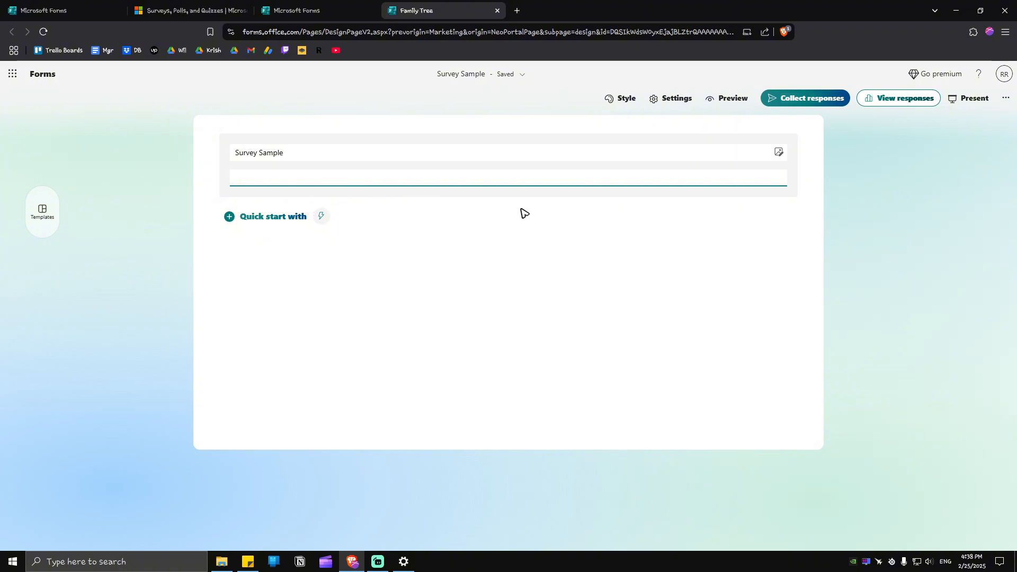
pyautogui.write('Form description sample')
pyautogui.press('Return')
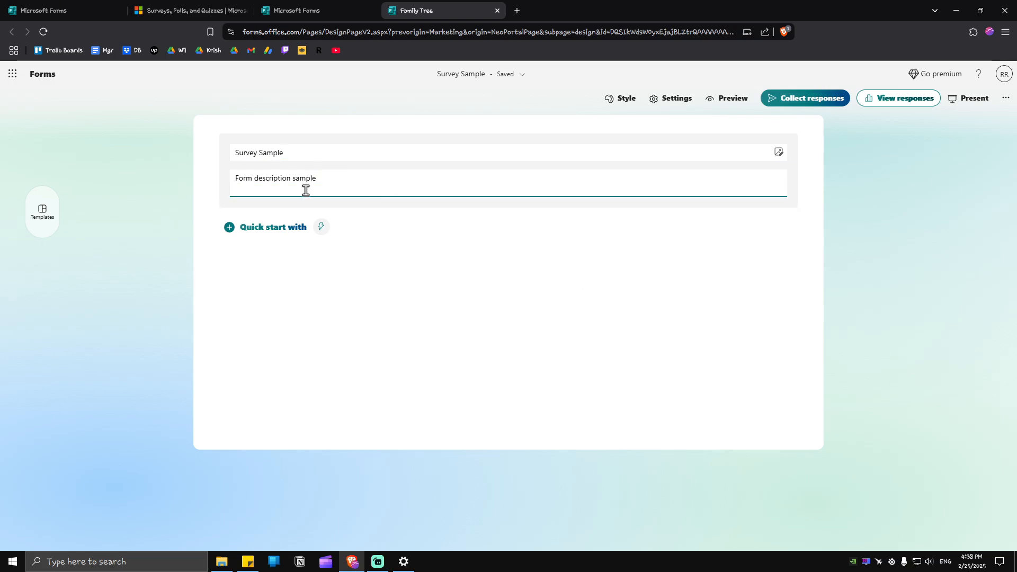
pyautogui.click(472, 220)
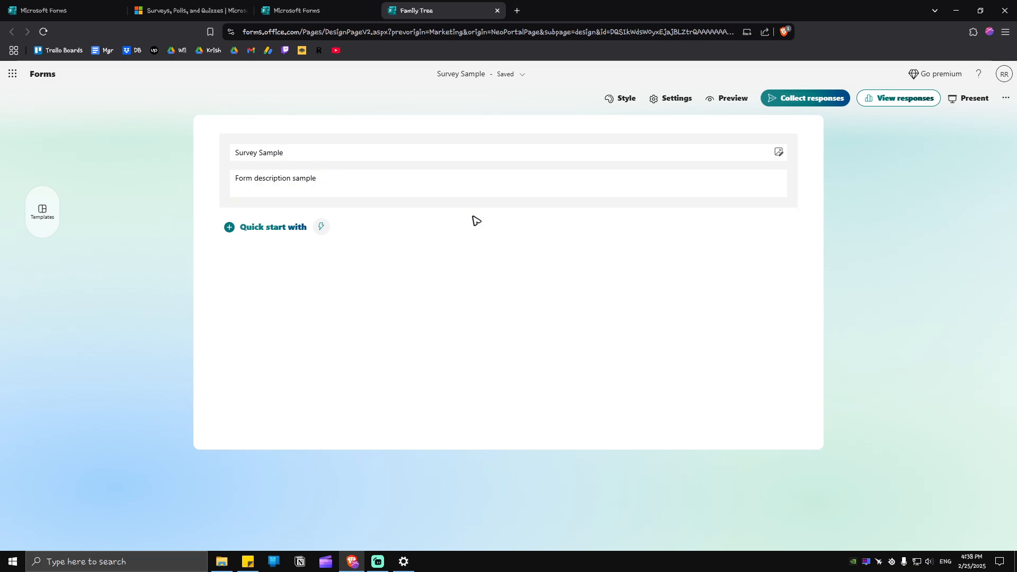
# Step: Upload the plates-of-food photo from the my boy folder as the title's header image
pyautogui.click(780, 154)
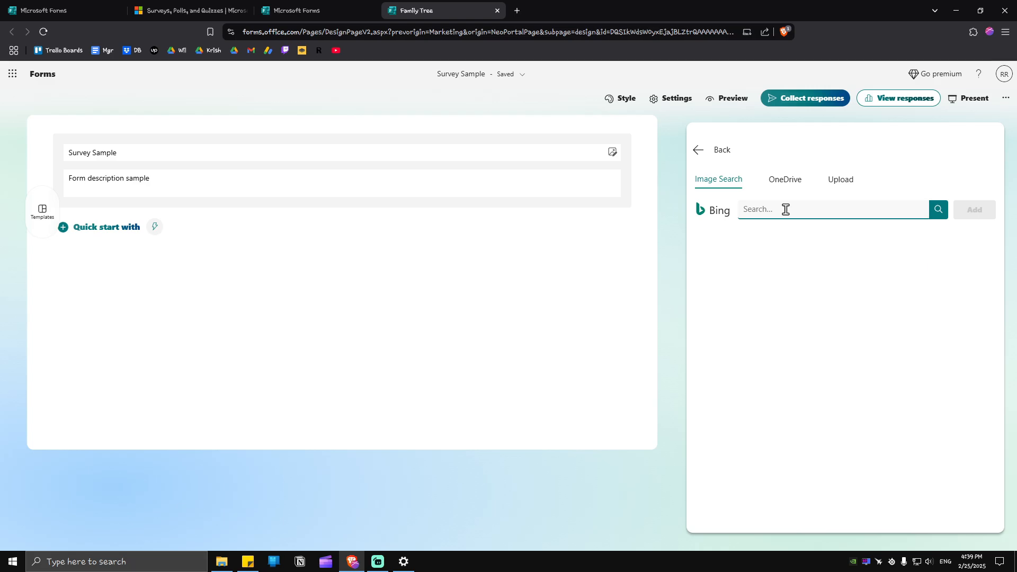
pyautogui.click(846, 182)
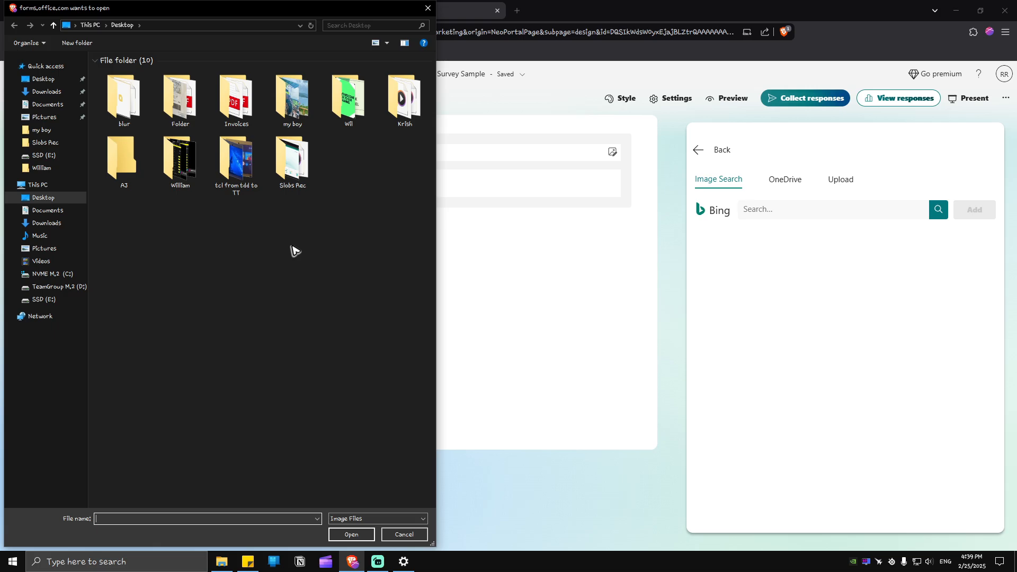
pyautogui.doubleClick(292, 109)
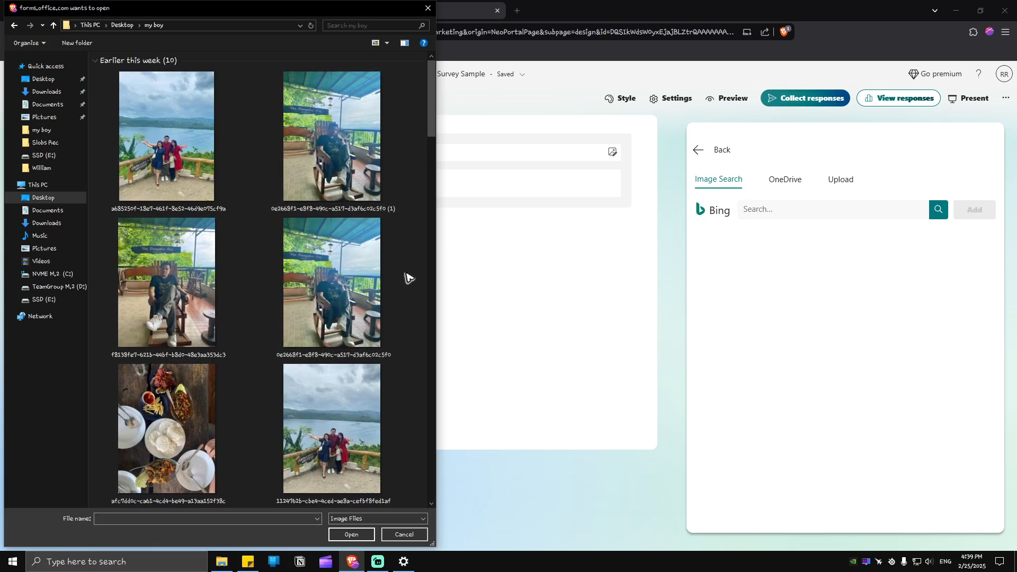
pyautogui.scroll(-10, 409, 277)
pyautogui.scroll(5, 403, 262)
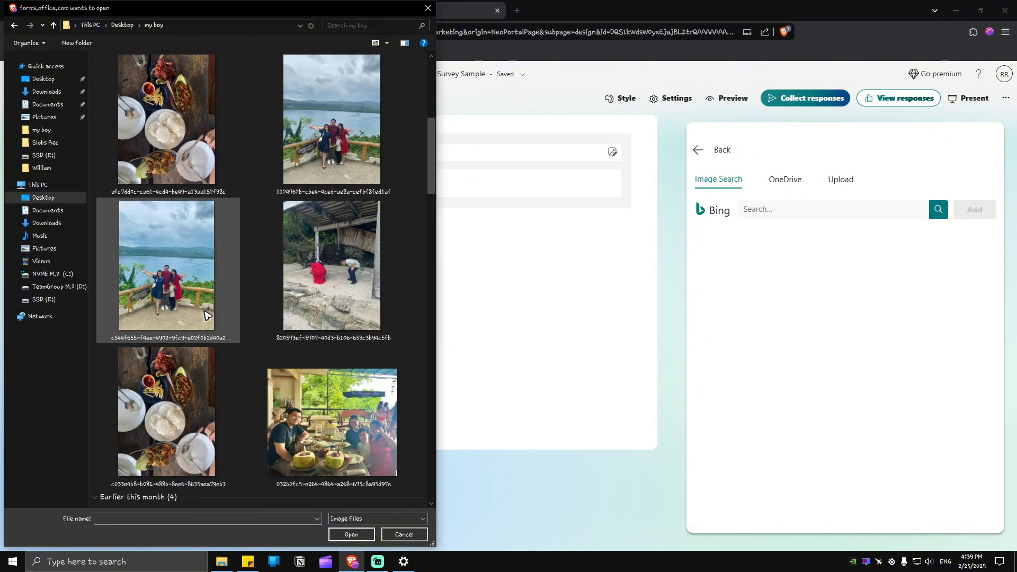
pyautogui.scroll(-5, 207, 316)
pyautogui.scroll(5, 223, 320)
pyautogui.click(183, 129)
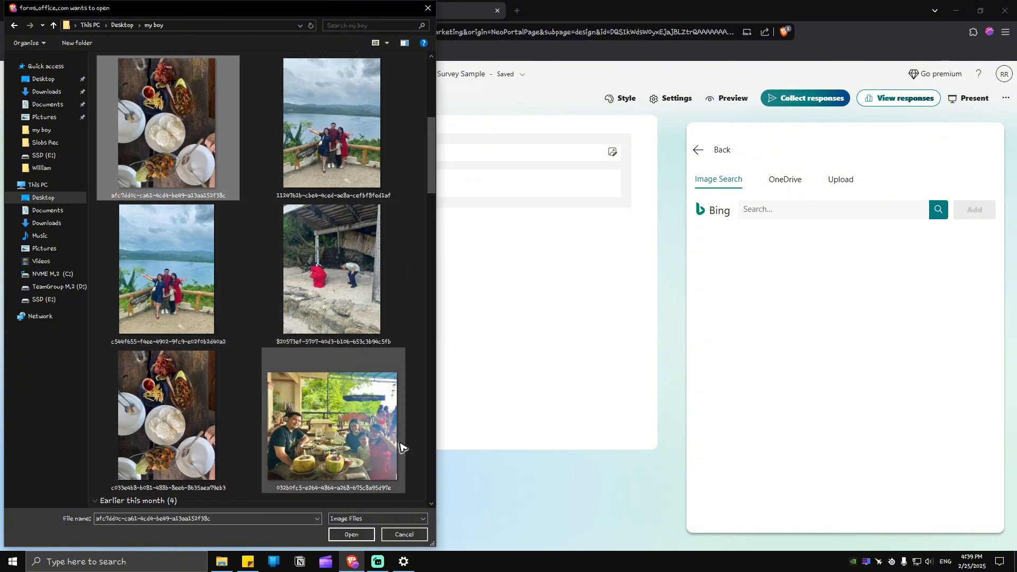
pyautogui.click(351, 535)
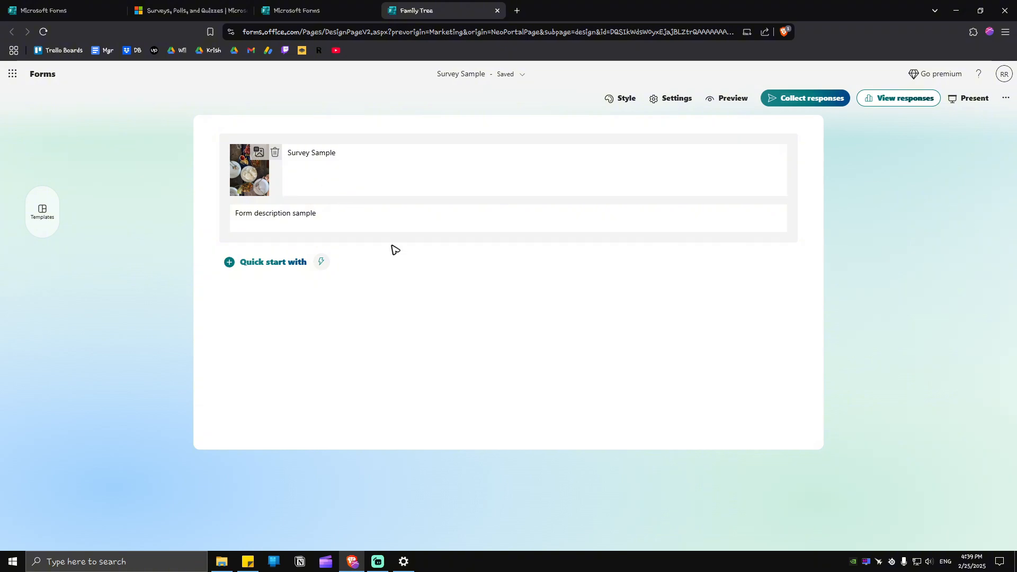
# Step: Add a required long-answer text question 'Question 1: What's your full name?'
pyautogui.click(267, 263)
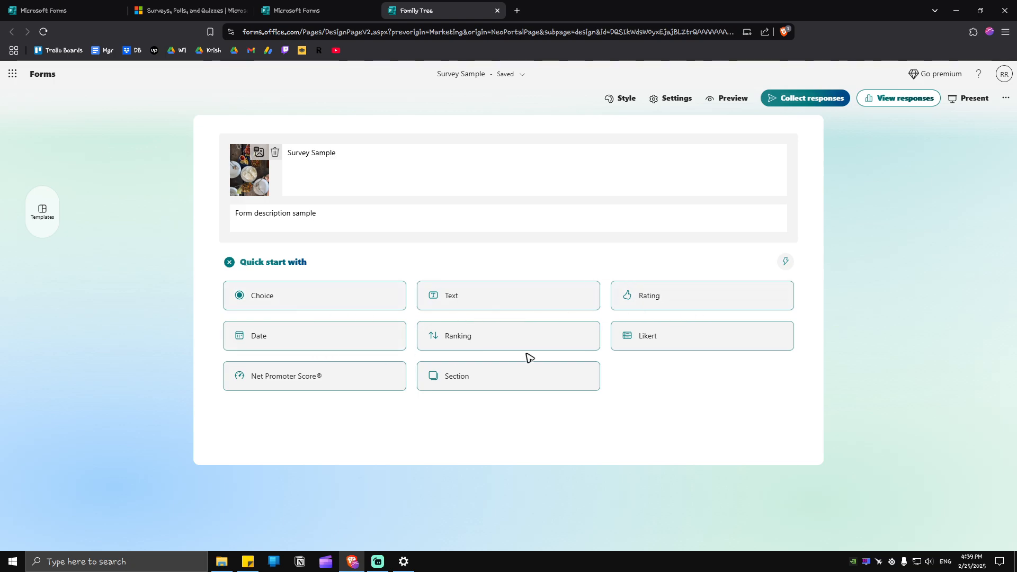
pyautogui.moveTo(681, 352)
pyautogui.click(465, 302)
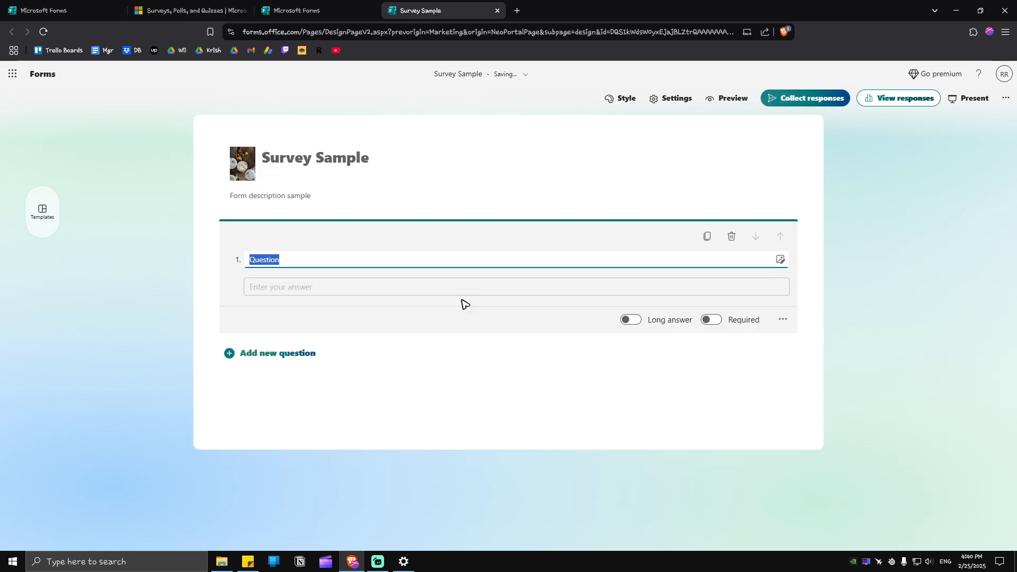
pyautogui.click(294, 263)
pyautogui.write("'s your full name?")
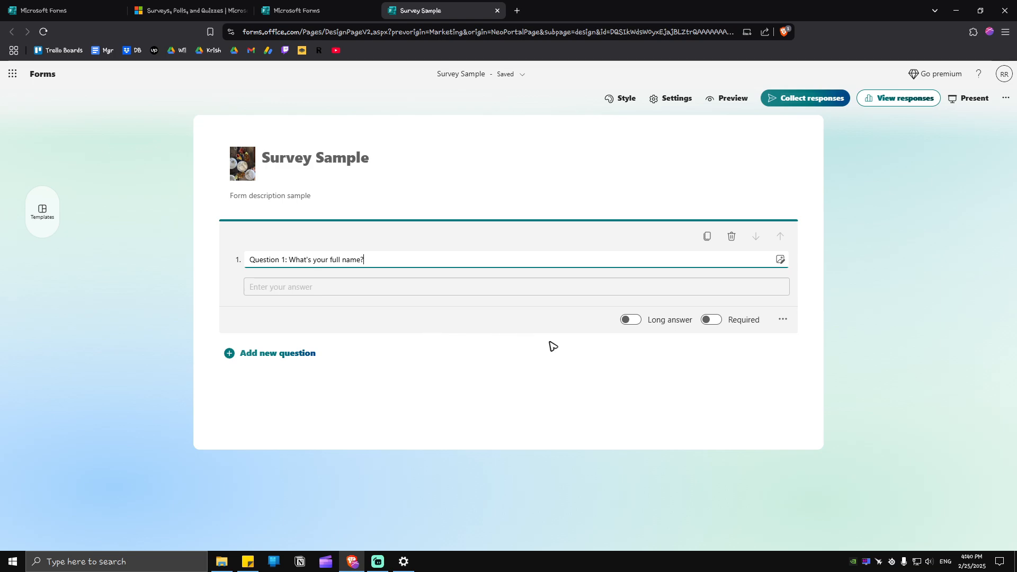
pyautogui.click(631, 320)
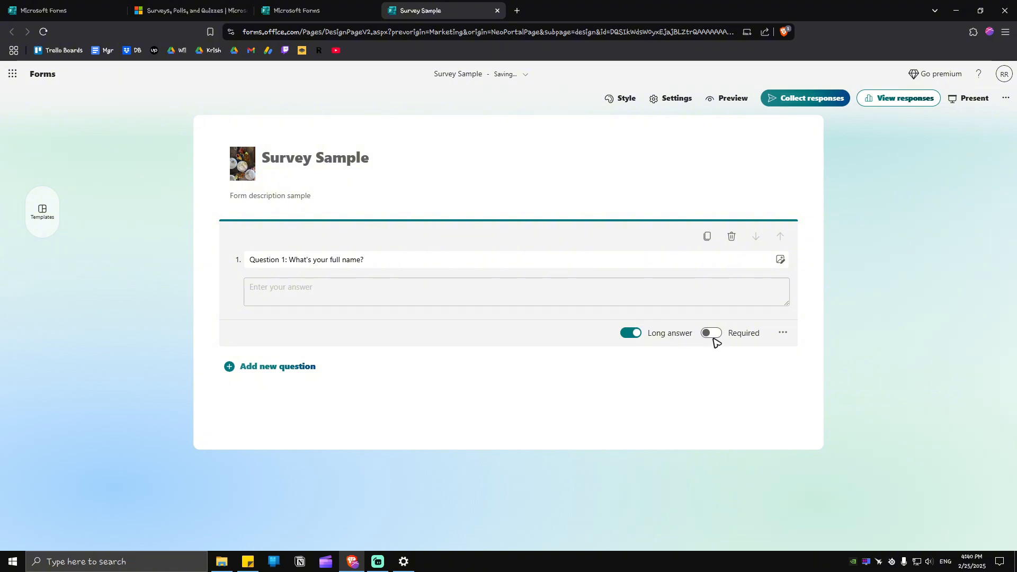
pyautogui.click(714, 337)
pyautogui.click(276, 369)
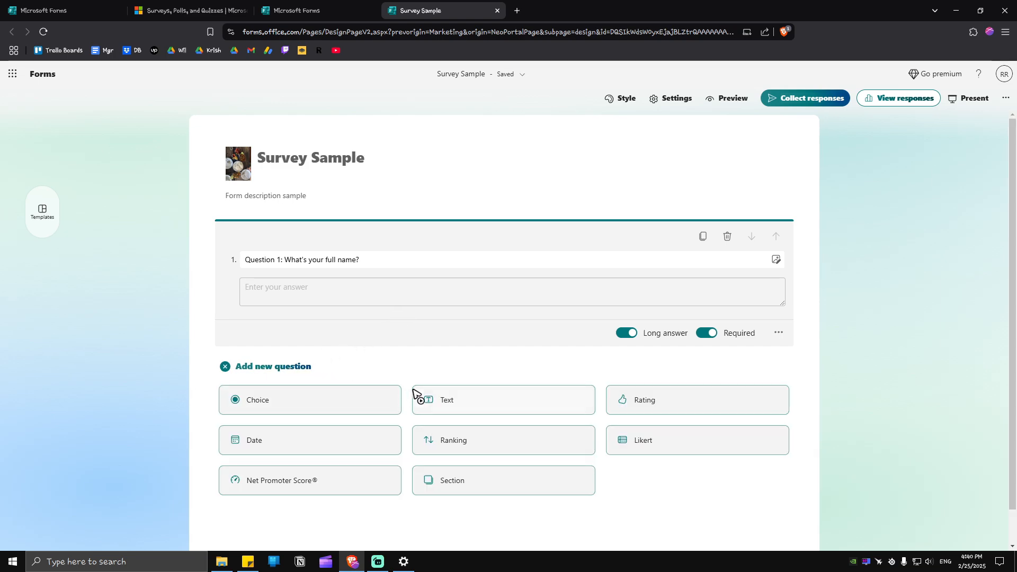
# Step: Add a gender choice question with Male, Female and Prefer not to say options
pyautogui.click(297, 408)
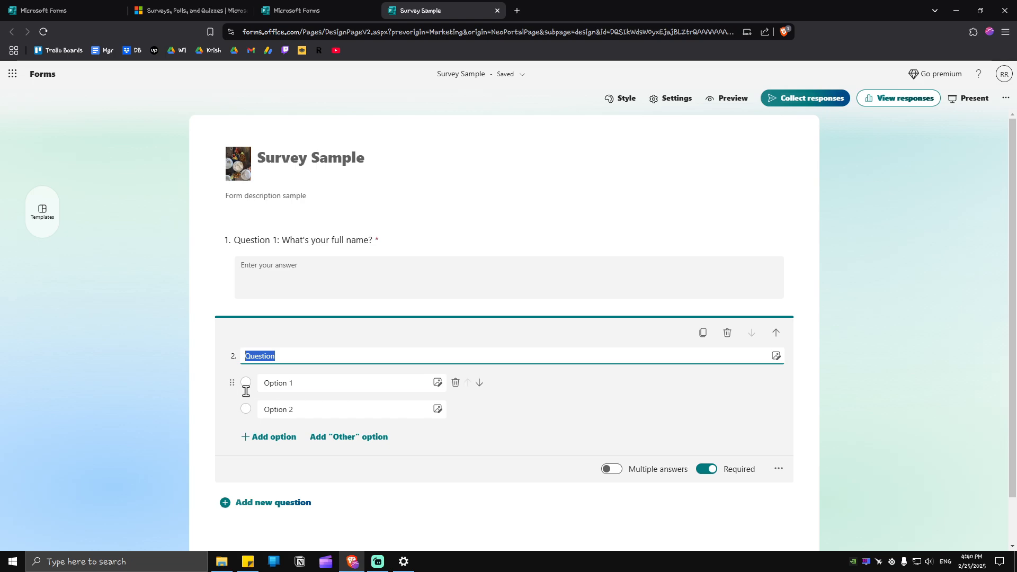
pyautogui.click(287, 359)
pyautogui.write('2: Gender:')
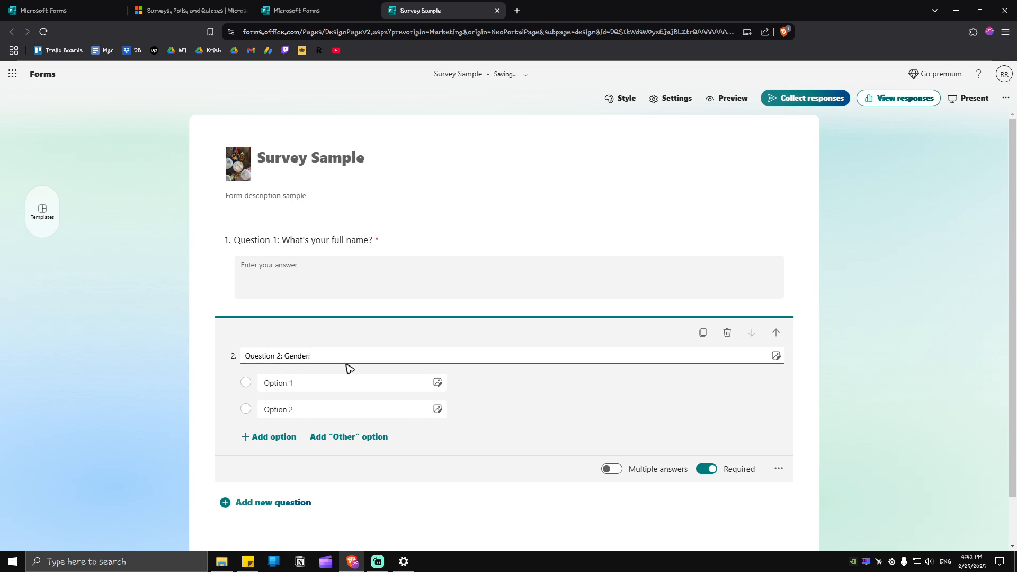
pyautogui.click(314, 412)
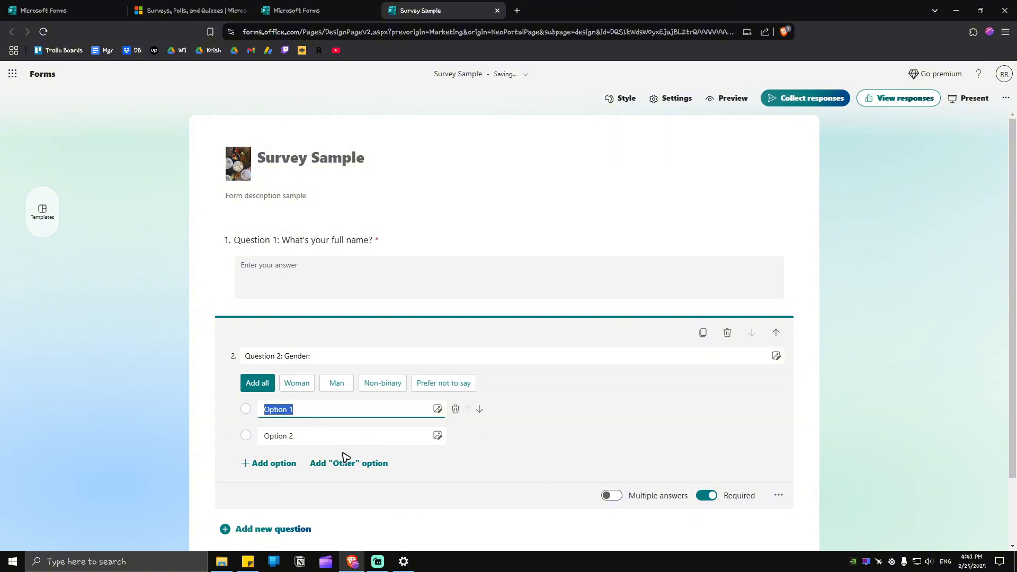
pyautogui.write('Male')
pyautogui.click(335, 442)
pyautogui.write('Female')
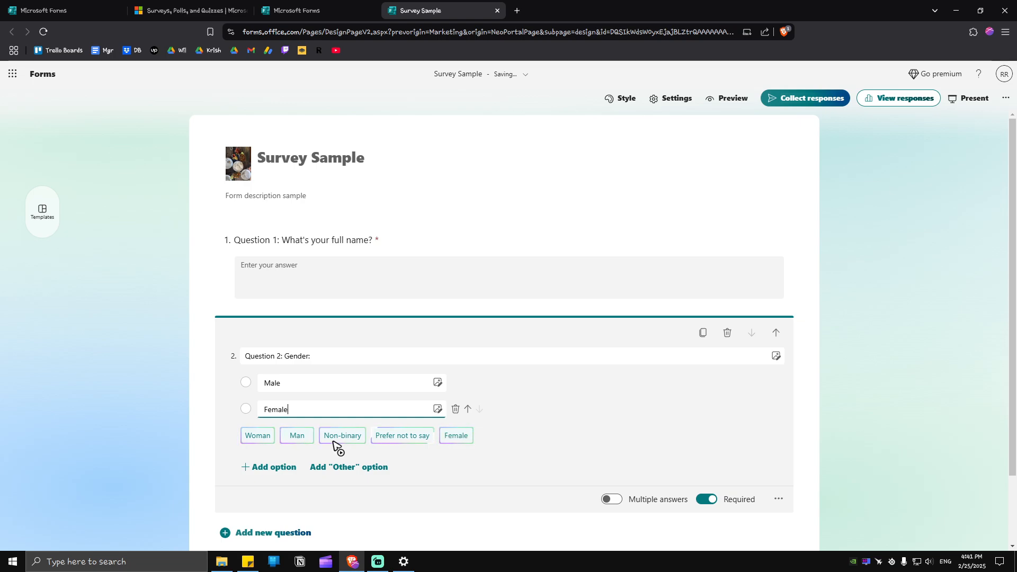
pyautogui.click(653, 390)
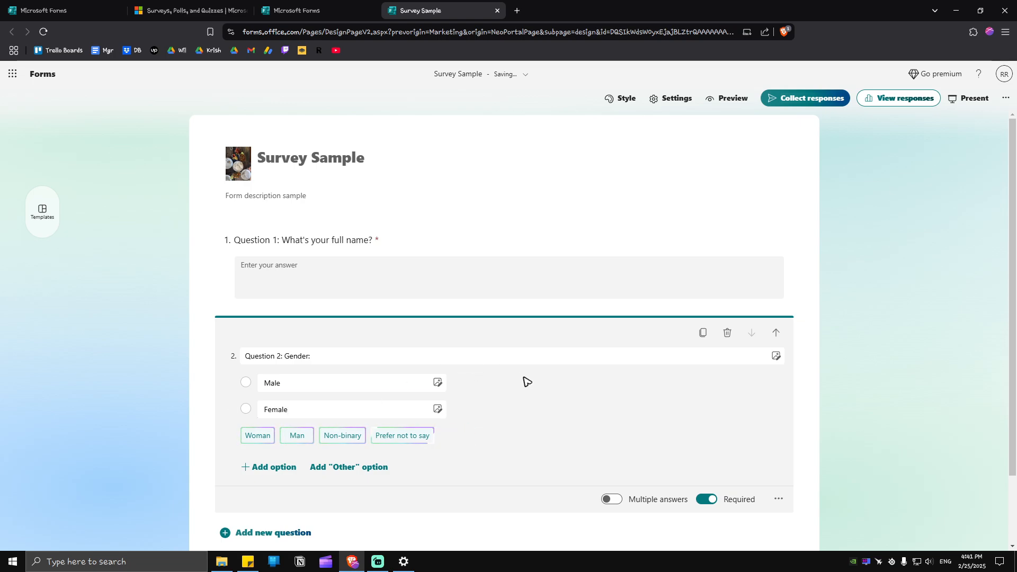
pyautogui.click(265, 469)
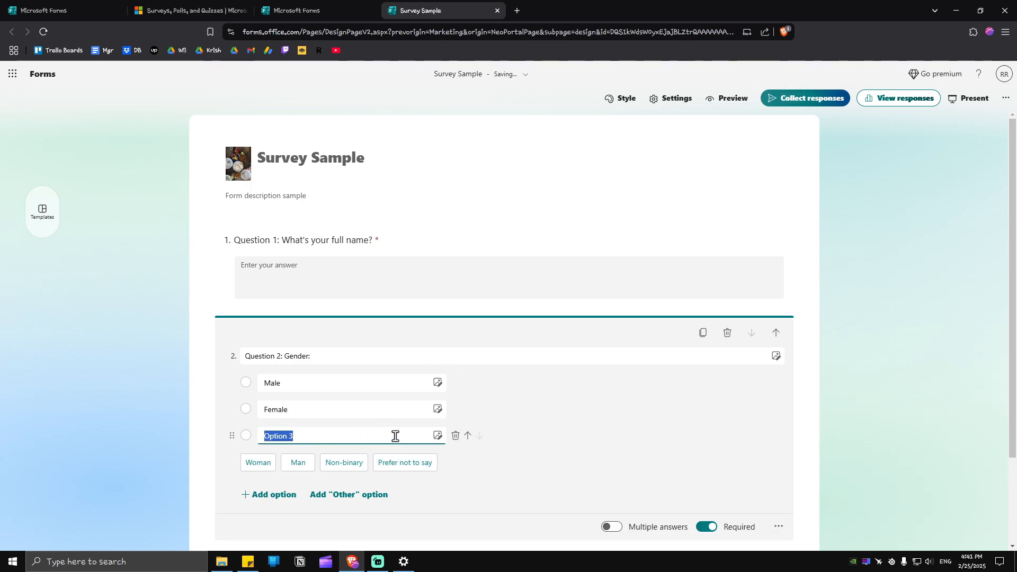
pyautogui.click(405, 461)
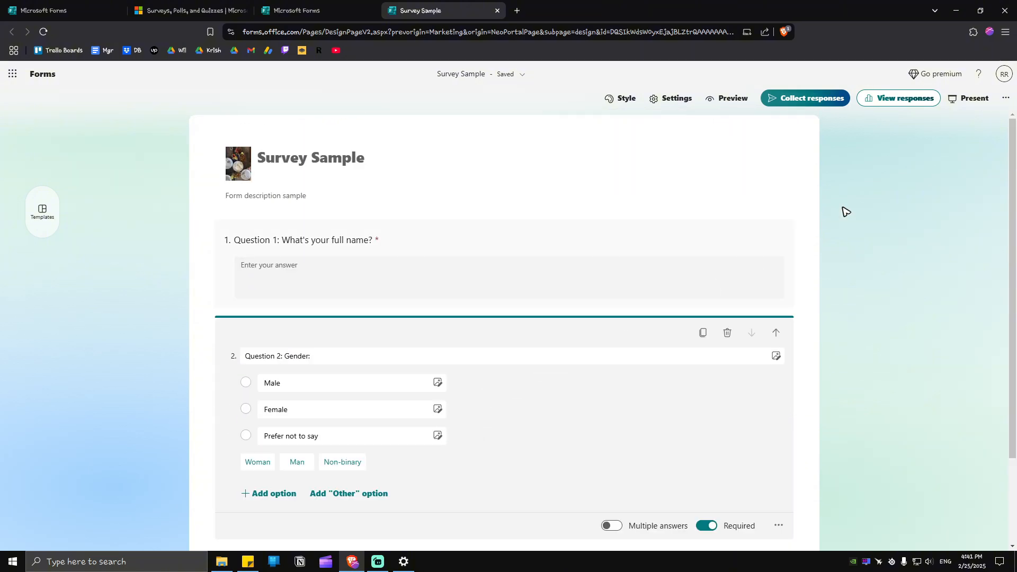
# Step: Present the form and save its enlarged join QR code image to the Desktop
pyautogui.click(969, 98)
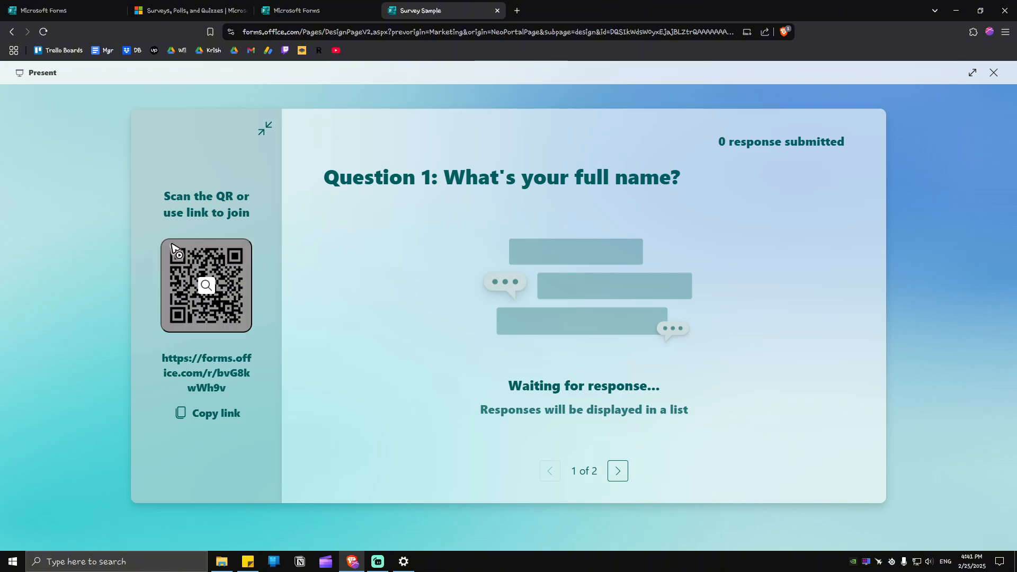
pyautogui.click(209, 295)
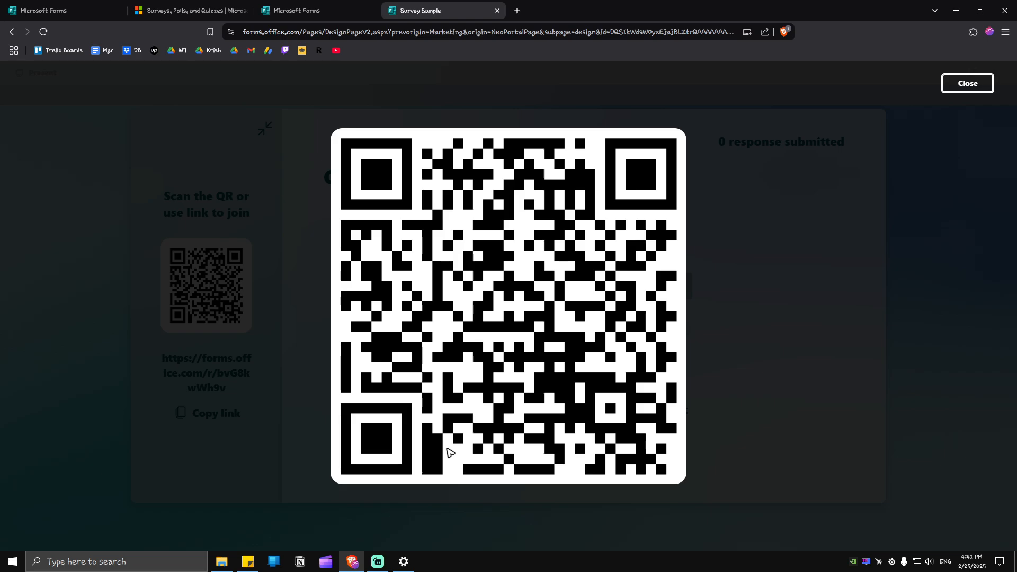
pyautogui.rightClick(441, 255)
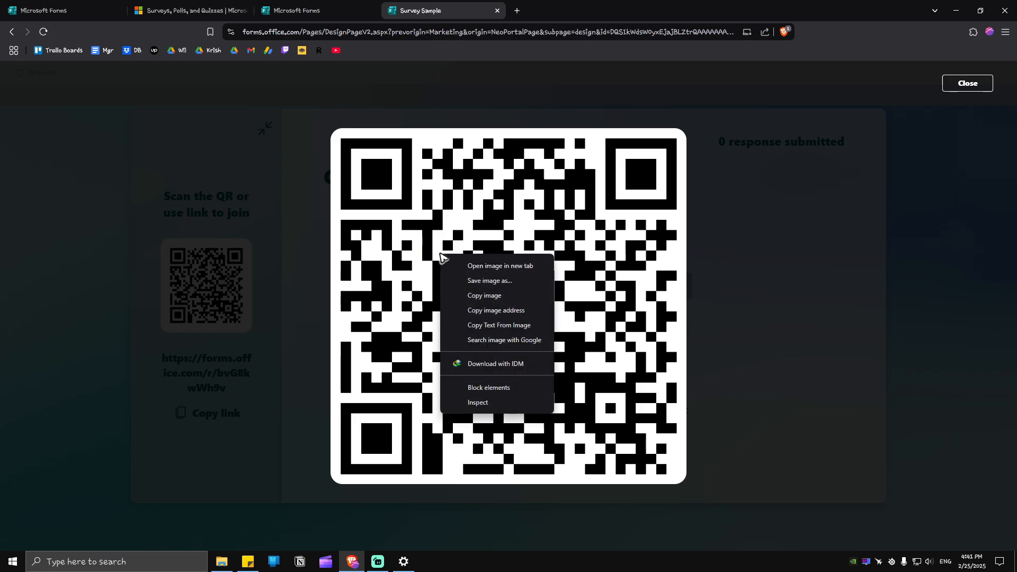
pyautogui.click(489, 281)
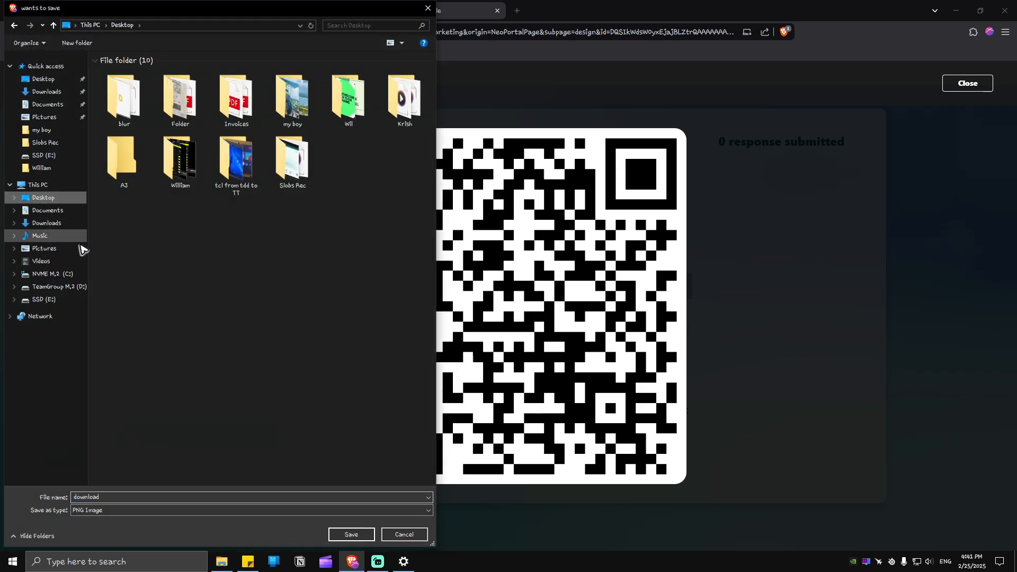
pyautogui.click(352, 534)
# Step: Rearrange the saved download file on the refreshed desktop, then return to the browser
pyautogui.click(957, 11)
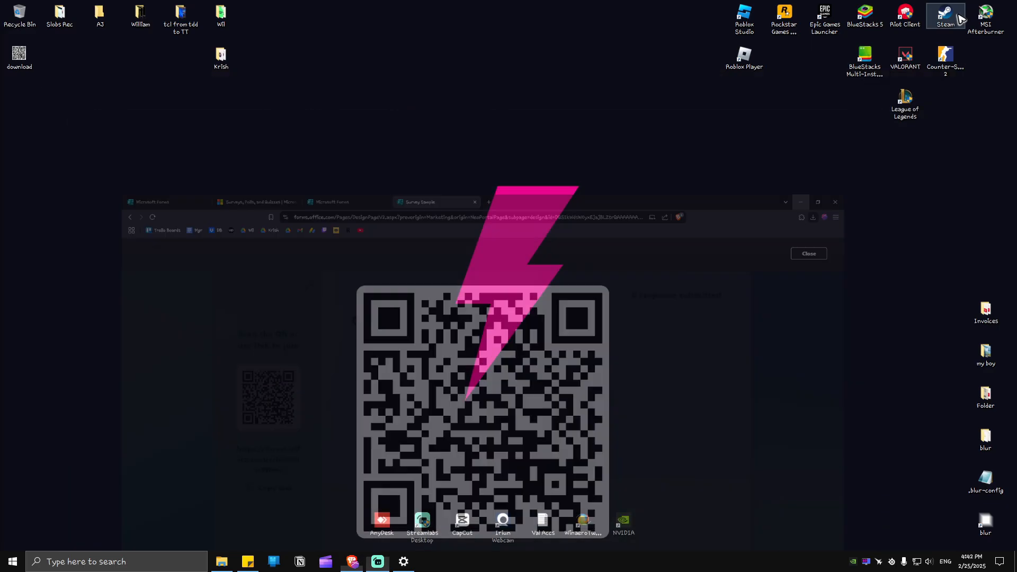
pyautogui.moveTo(20, 56); pyautogui.dragTo(78, 234)
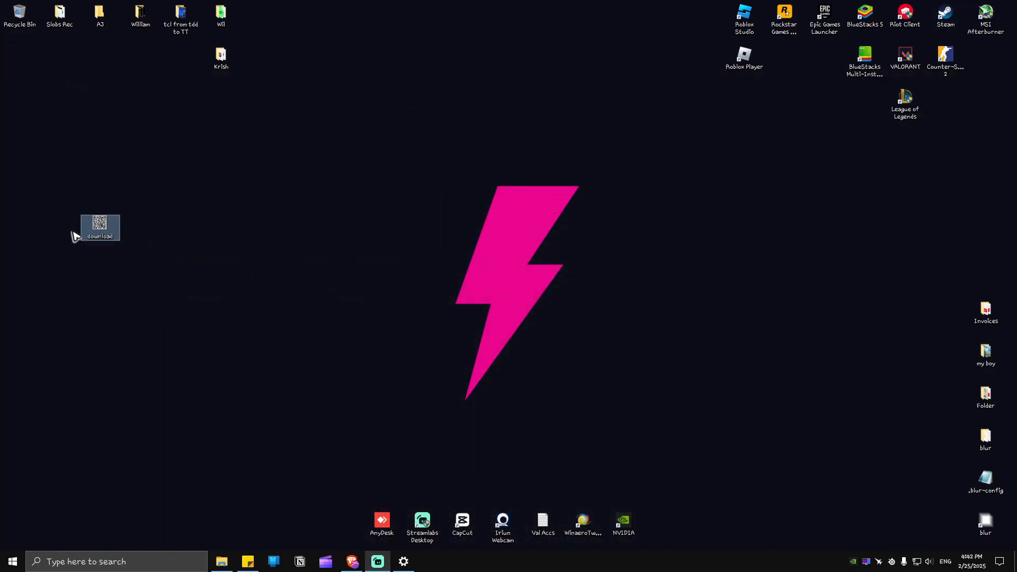
pyautogui.rightClick(95, 157)
pyautogui.click(103, 193)
pyautogui.moveTo(104, 236); pyautogui.dragTo(65, 108)
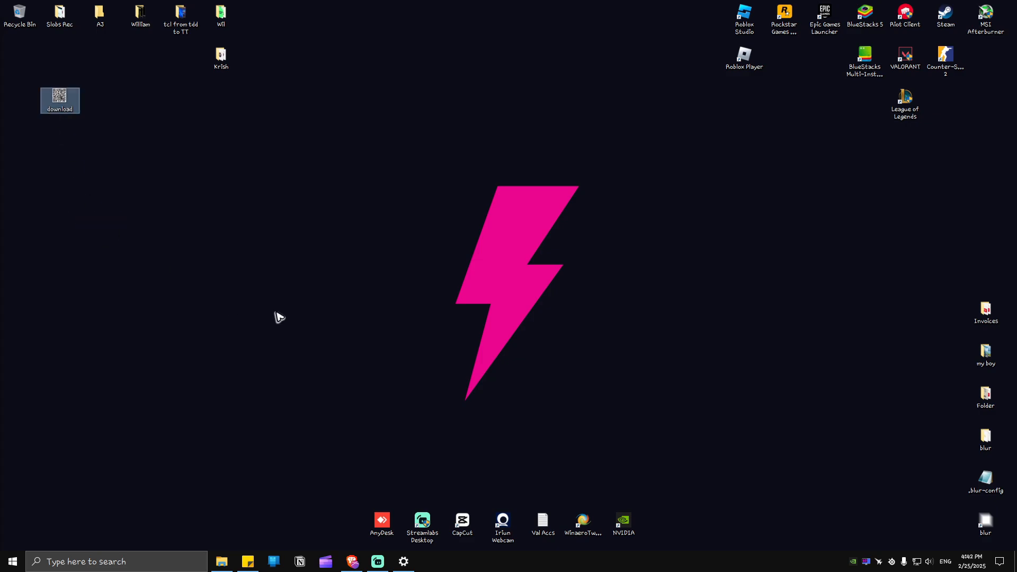
pyautogui.click(352, 561)
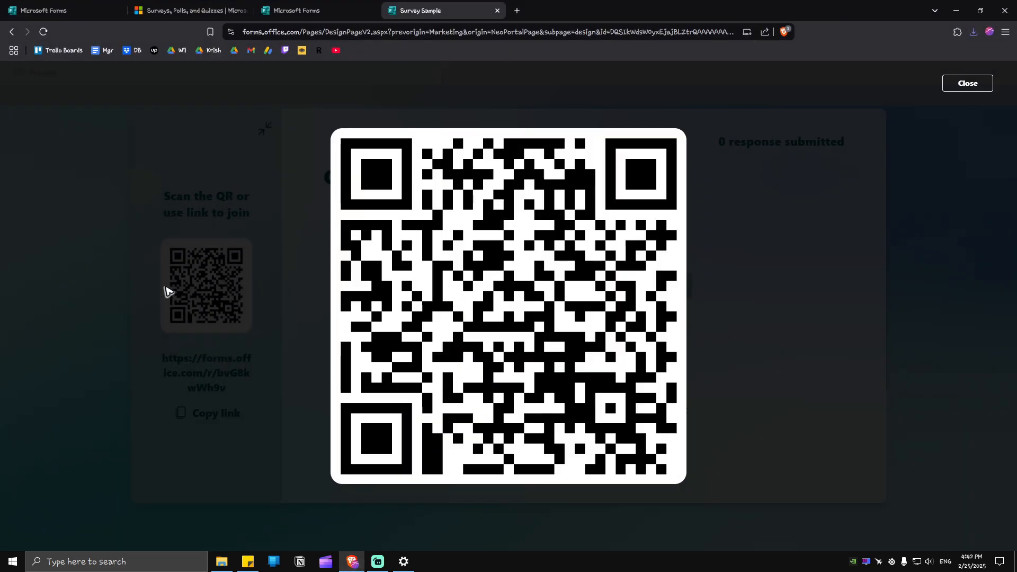
# Step: Close the QR overlay and open the copied form share link in a new tab
pyautogui.click(167, 290)
pyautogui.click(217, 419)
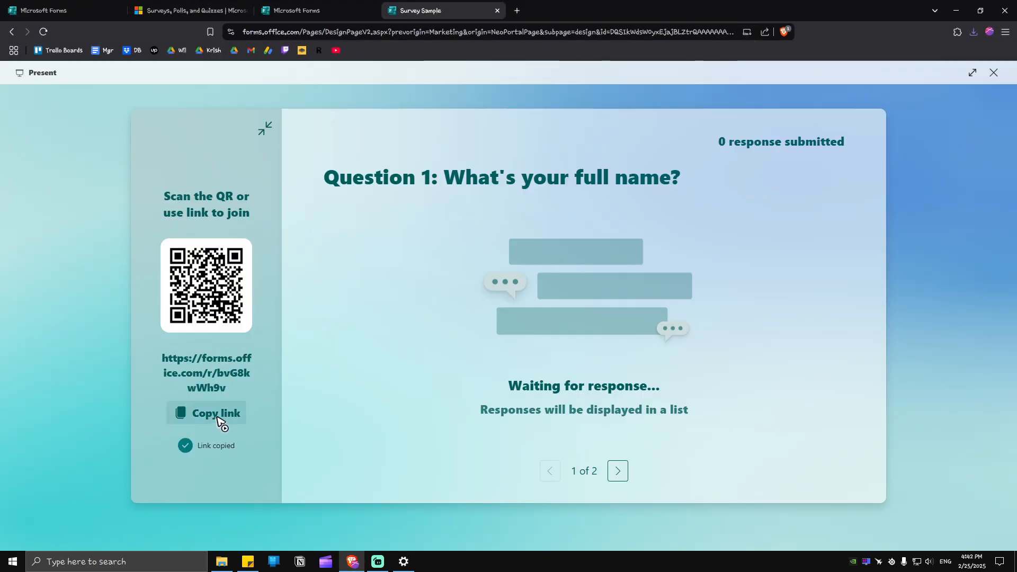
pyautogui.click(517, 10)
pyautogui.hotkey('ctrl', 'v')
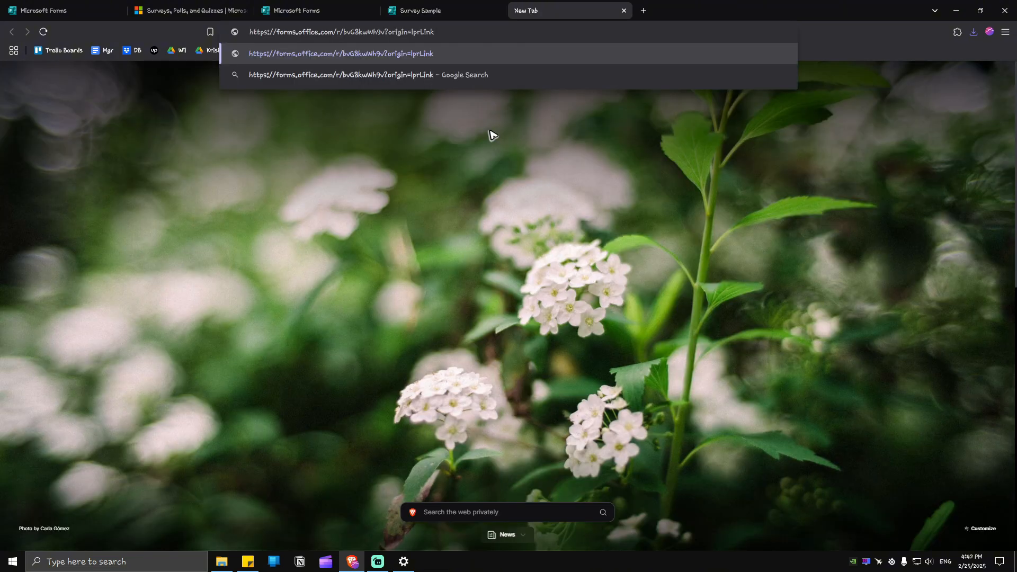
pyautogui.press('Return')
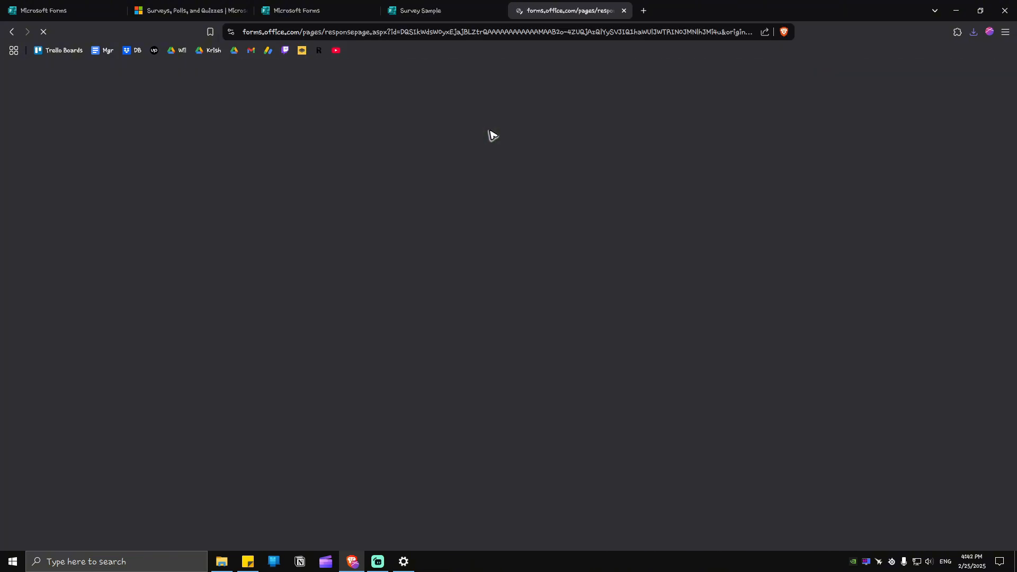
# Step: Fill in a full name, choose Male for gender, and submit the response
pyautogui.scroll(-2, 666, 213)
pyautogui.scroll(2, 667, 213)
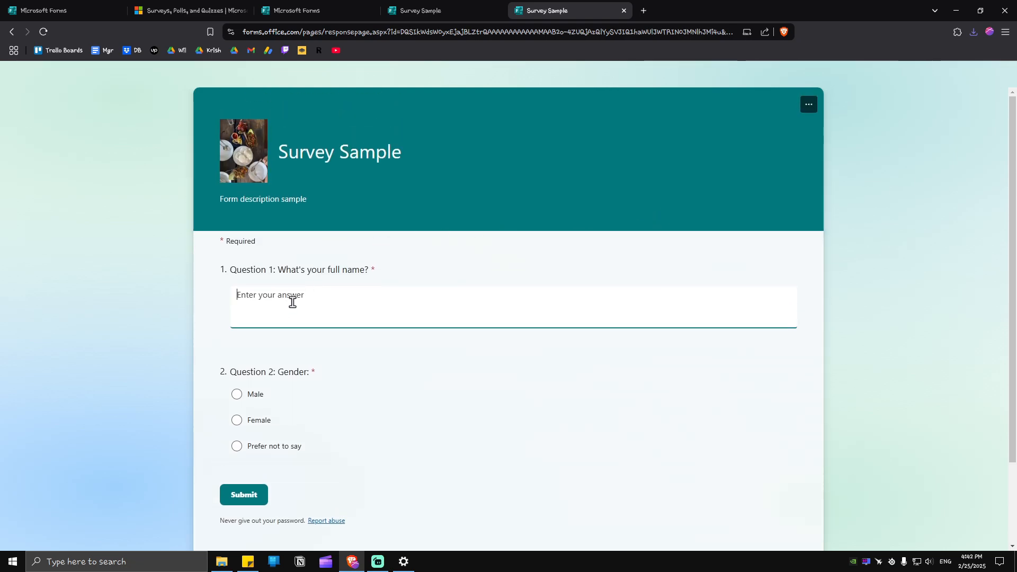
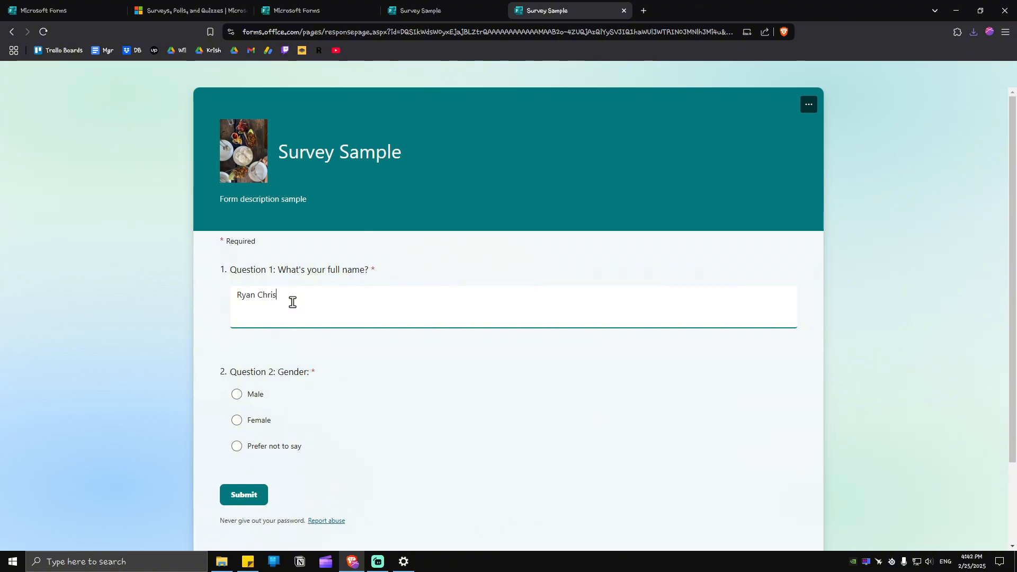
pyautogui.click(237, 394)
pyautogui.scroll(-2, 463, 383)
pyautogui.click(244, 395)
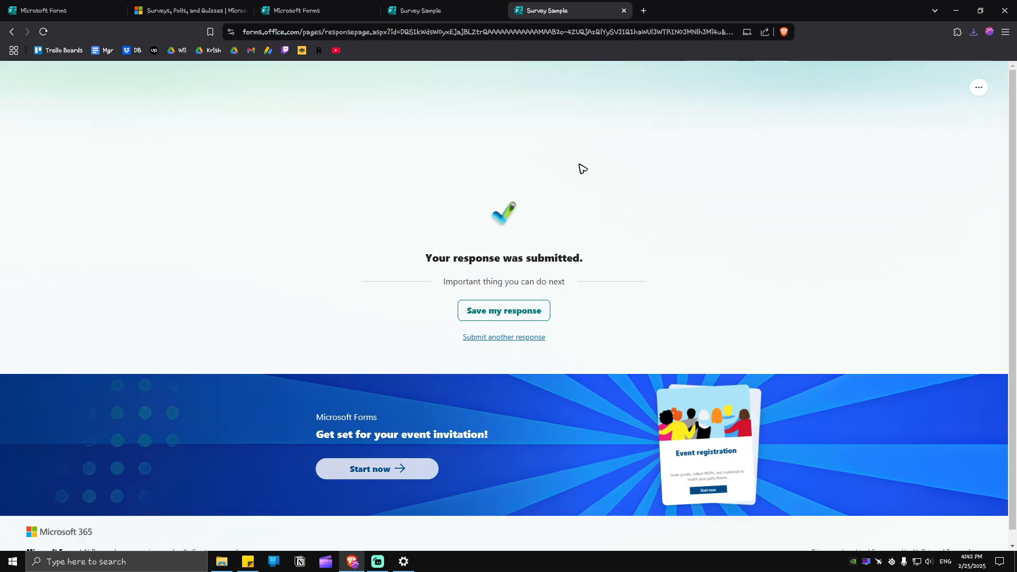
# Step: In Present view, show the gender question's results as a bar chart, then exit to the editor
pyautogui.click(449, 11)
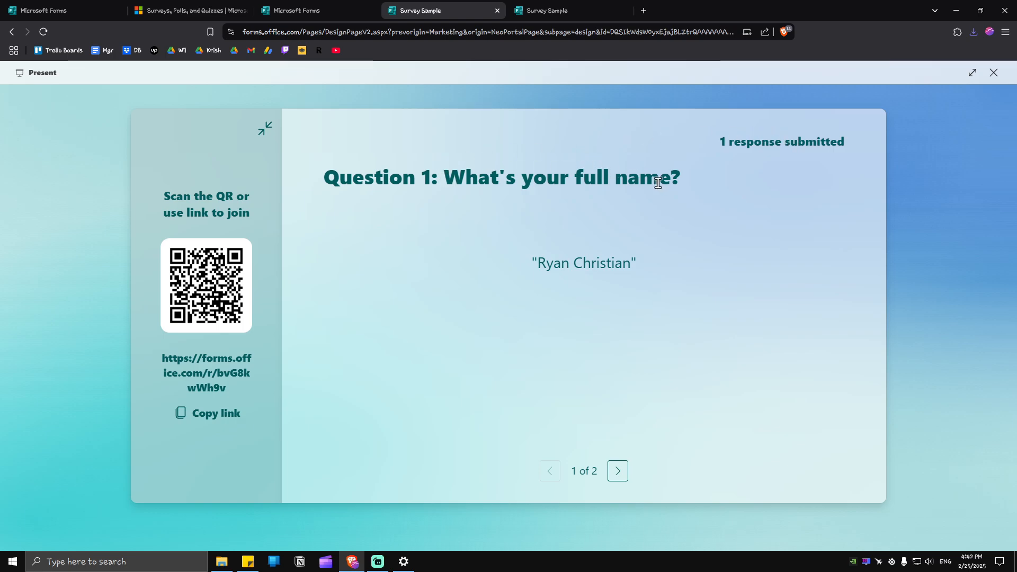
pyautogui.click(618, 471)
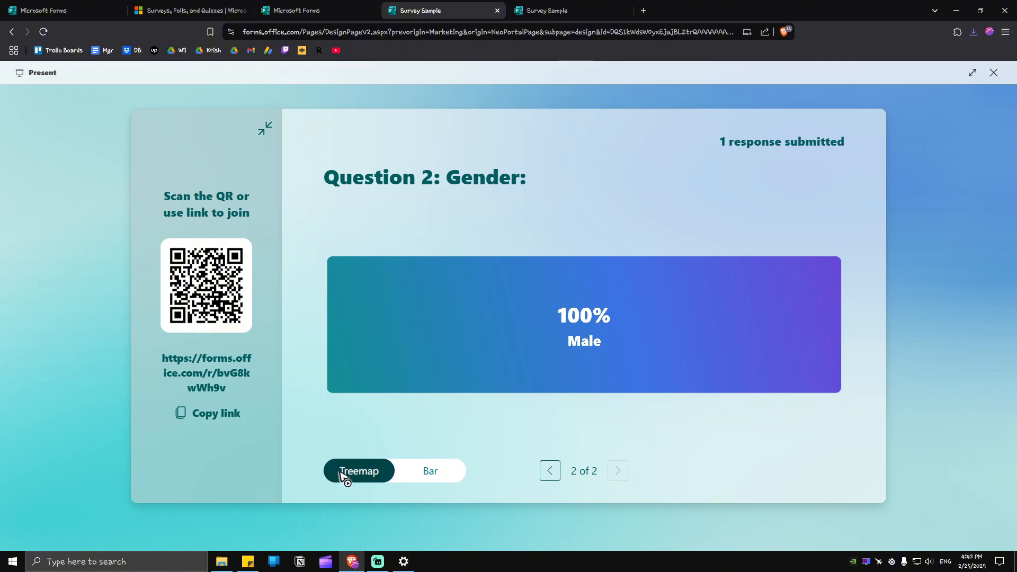
pyautogui.click(430, 473)
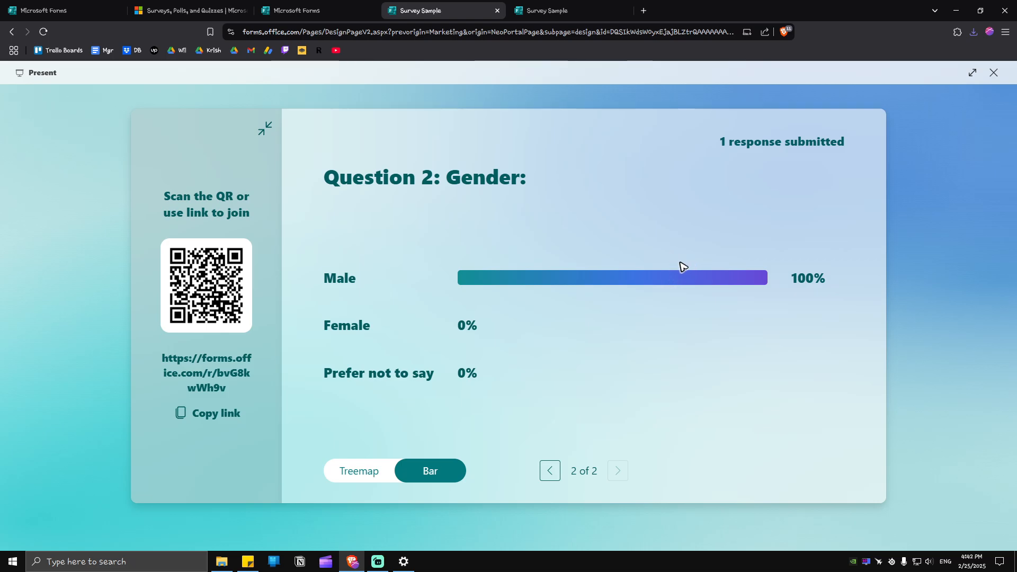
pyautogui.press('Escape')
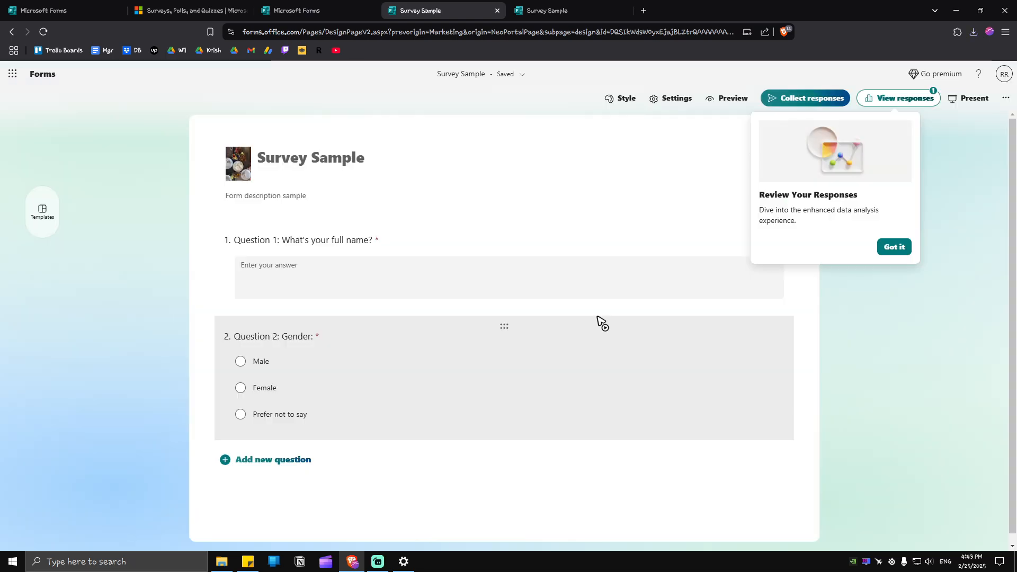